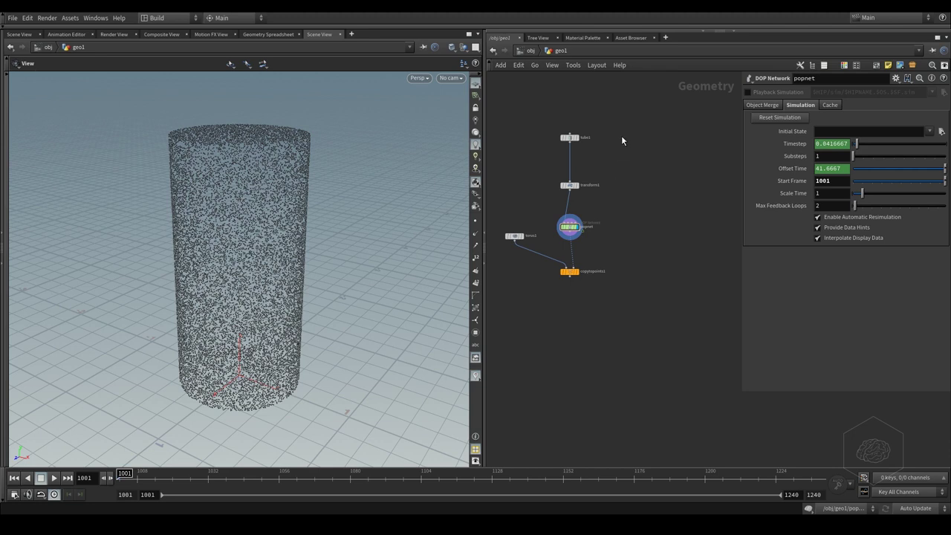
# Select the tube1, transform1 and popnet nodes in turn
pyautogui.moveTo(616, 113)
pyautogui.mouseDown()
pyautogui.moveTo(550, 148)
pyautogui.moveTo(580, 131)
pyautogui.mouseUp()
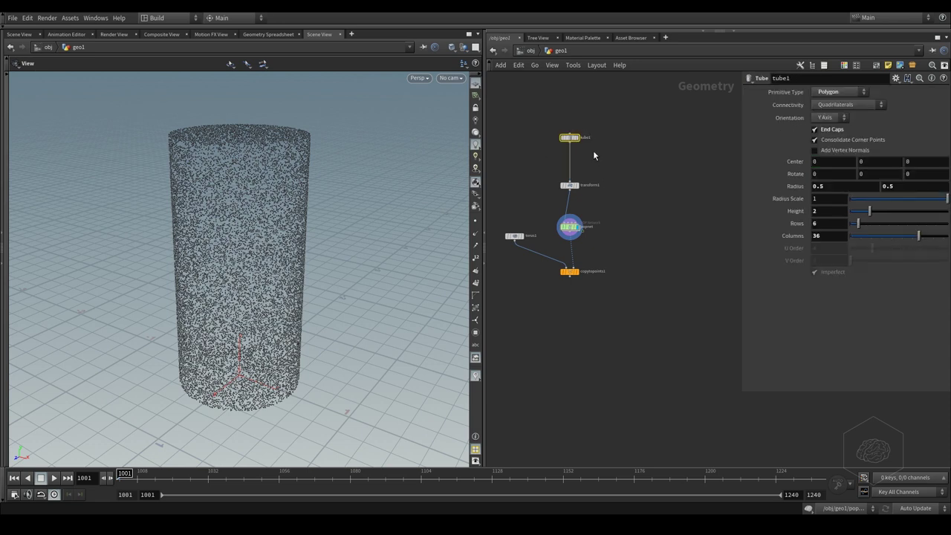
pyautogui.moveTo(612, 165); pyautogui.dragTo(548, 199)
pyautogui.moveTo(615, 210); pyautogui.dragTo(558, 250)
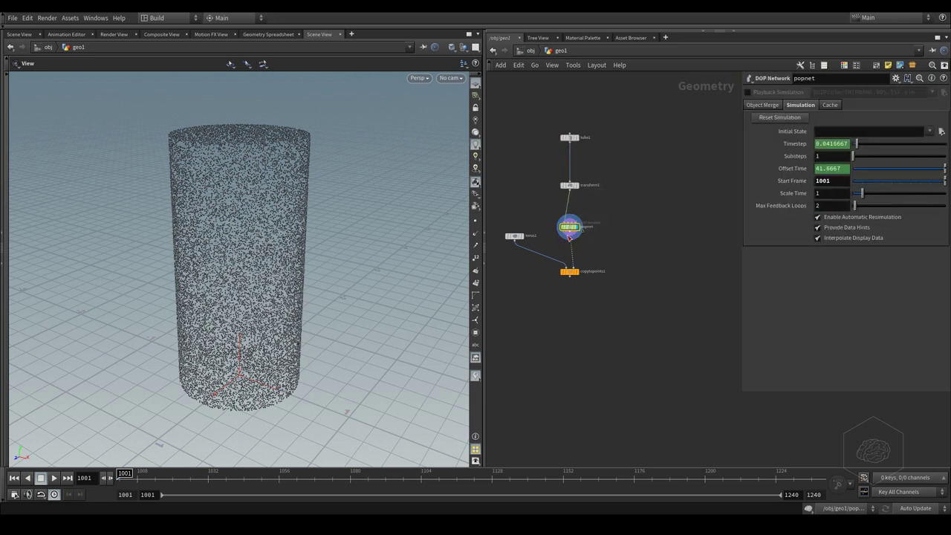
# Advance to frame 1016, frame the scattered particle cloud, and show copytopoints1's parameters
pyautogui.moveTo(125, 474)
pyautogui.mouseDown()
pyautogui.moveTo(207, 474)
pyautogui.moveTo(124, 474)
pyautogui.moveTo(160, 474)
pyautogui.mouseUp()
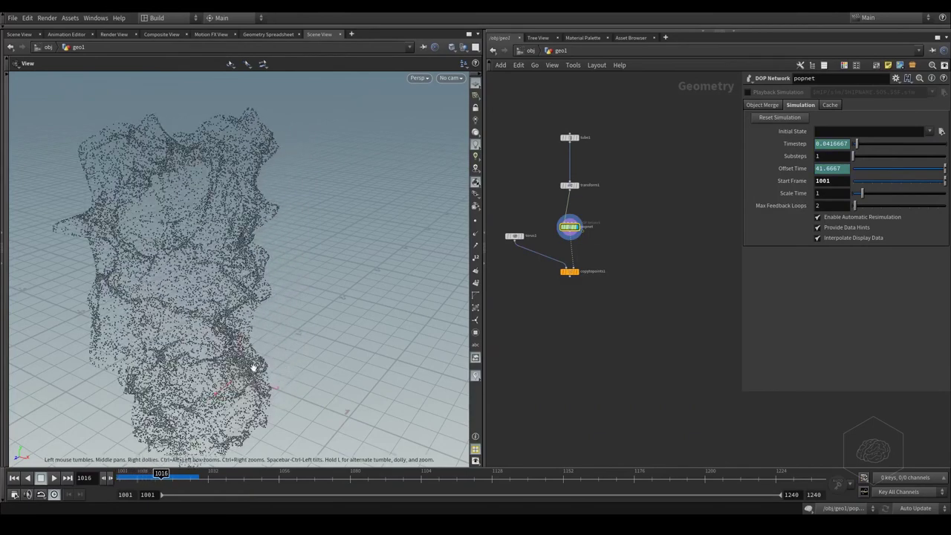
pyautogui.keyDown('alt'); pyautogui.moveTo(287, 212); pyautogui.dragTo(272, 206); pyautogui.keyUp('alt')
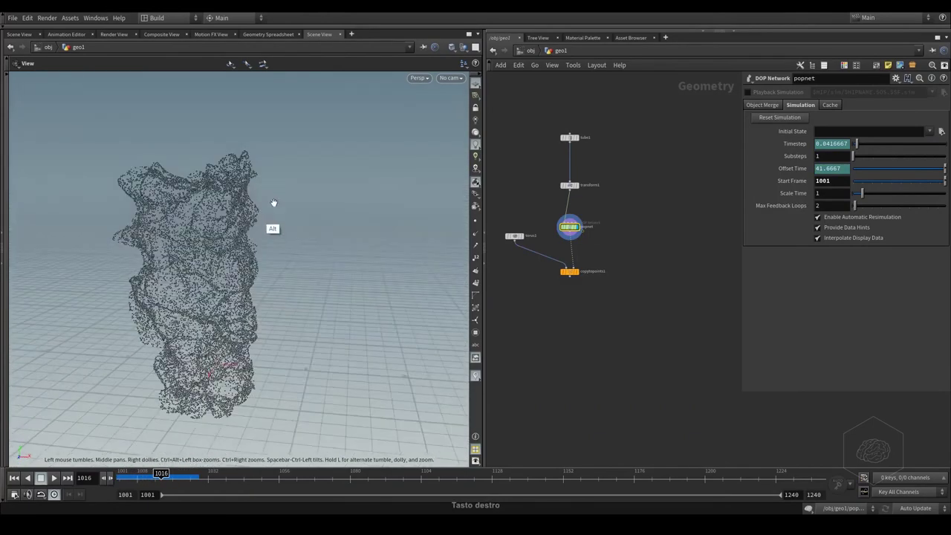
pyautogui.moveTo(273, 206)
pyautogui.keyDown('alt'); pyautogui.mouseDown(button='middle')
pyautogui.moveTo(256, 221)
pyautogui.moveTo(289, 178)
pyautogui.moveTo(278, 186)
pyautogui.moveTo(380, 144)
pyautogui.moveTo(339, 156)
pyautogui.mouseUp(button='middle'); pyautogui.keyUp('alt')
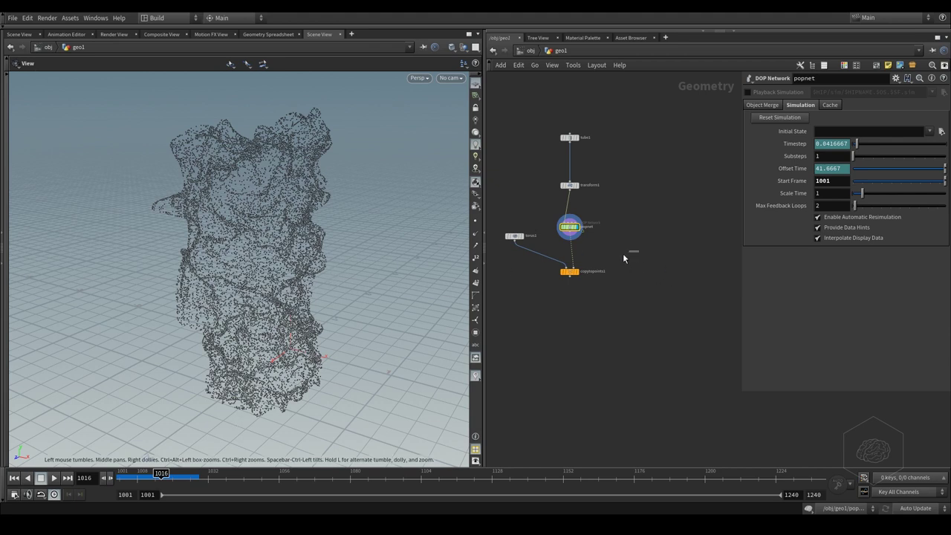
pyautogui.moveTo(625, 258); pyautogui.dragTo(533, 292)
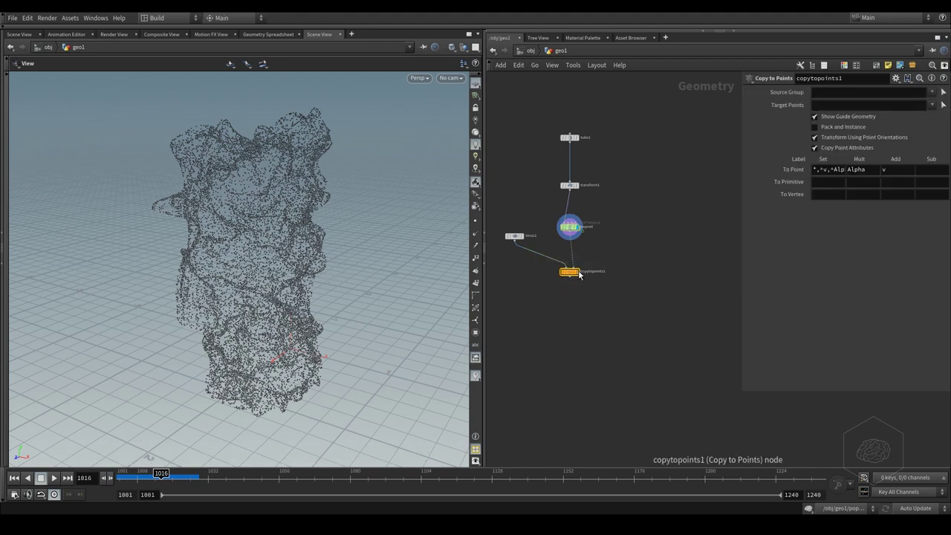
pyautogui.moveTo(570, 271)
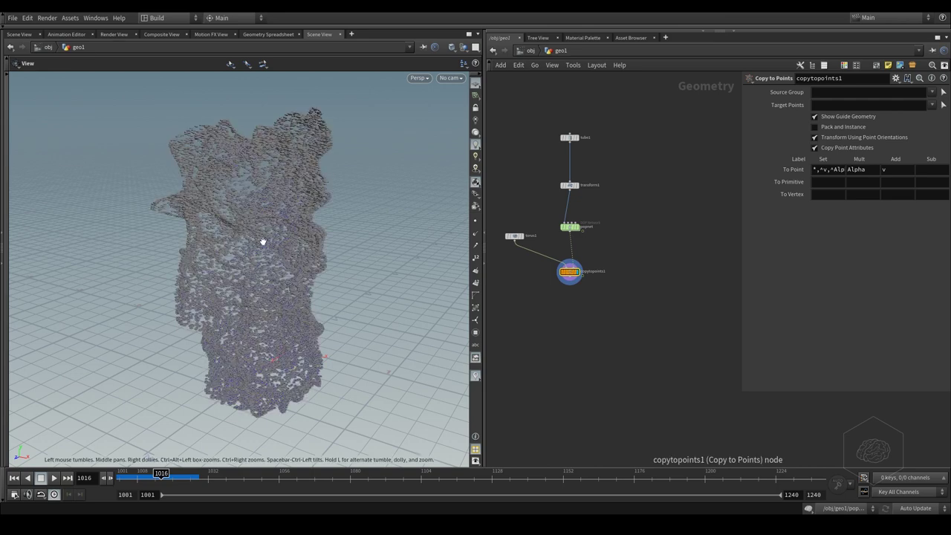
pyautogui.keyDown('alt'); pyautogui.moveTo(260, 201); pyautogui.dragTo(264, 219); pyautogui.keyUp('alt')
pyautogui.keyDown('alt'); pyautogui.moveTo(312, 228); pyautogui.dragTo(269, 270, button='right'); pyautogui.keyUp('alt')
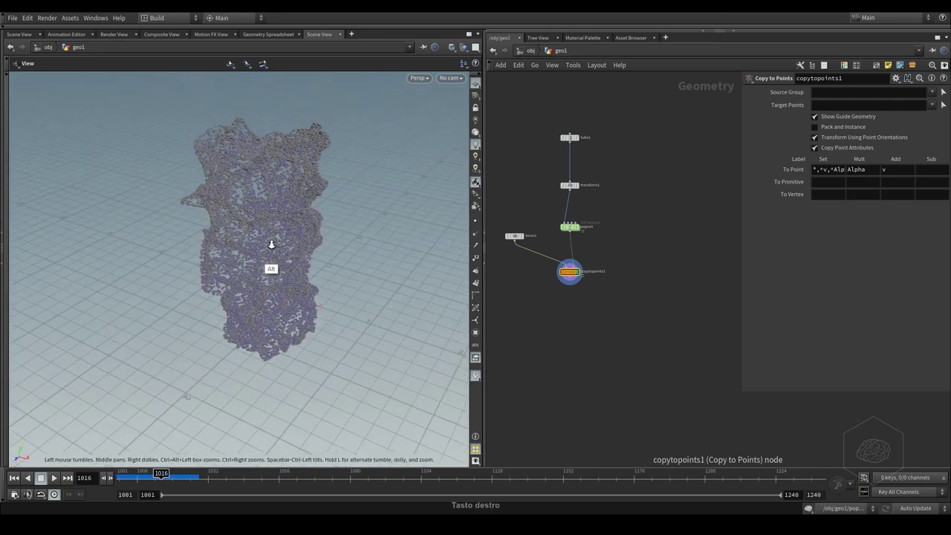
pyautogui.keyDown('alt'); pyautogui.moveTo(270, 270); pyautogui.dragTo(320, 188); pyautogui.keyUp('alt')
pyautogui.keyDown('alt'); pyautogui.moveTo(323, 166); pyautogui.dragTo(261, 261, button='middle'); pyautogui.keyUp('alt')
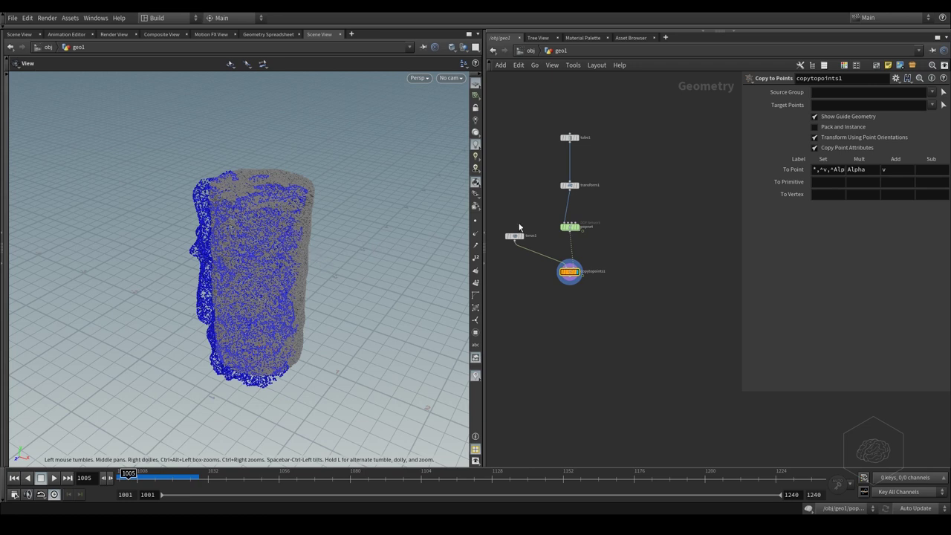
pyautogui.moveTo(599, 268)
pyautogui.keyDown('alt'); pyautogui.mouseDown(button='right')
pyautogui.moveTo(618, 243)
pyautogui.moveTo(710, 256)
pyautogui.mouseUp(button='right'); pyautogui.keyUp('alt')
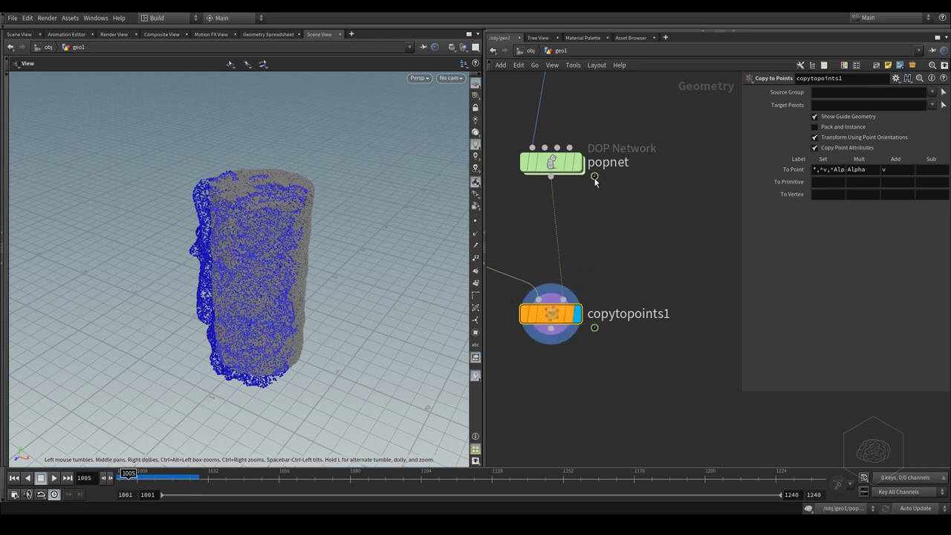
pyautogui.moveTo(550, 313)
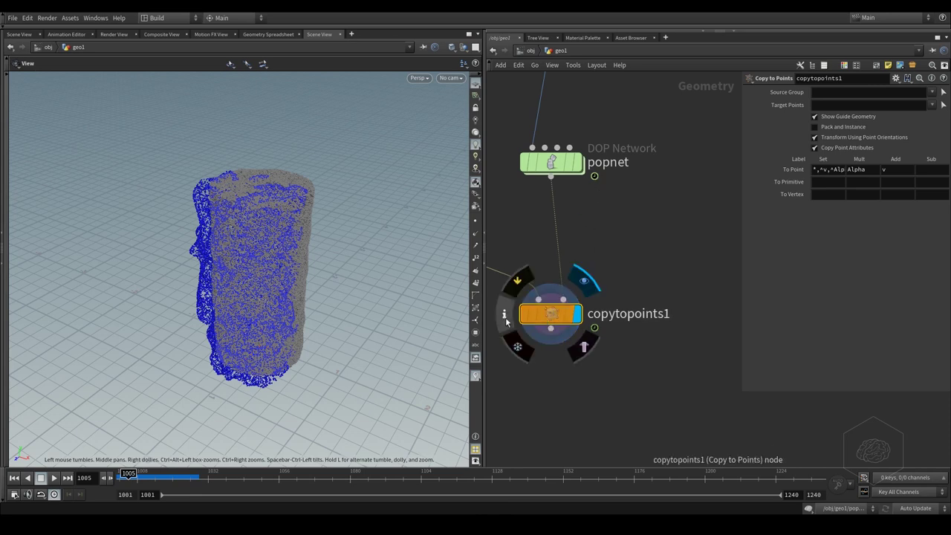
# Check copytopoints1's point count in its info window, then close the window
pyautogui.click(506, 321)
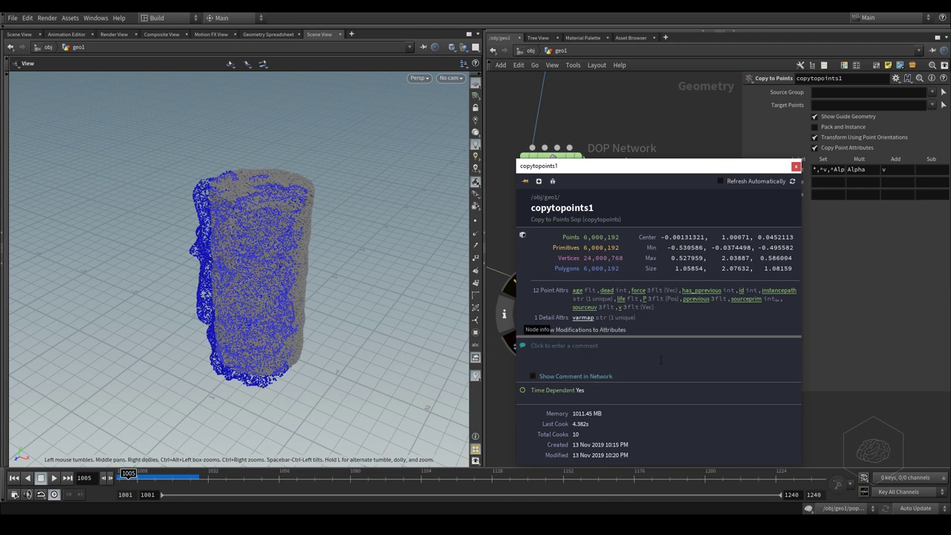
pyautogui.click(796, 167)
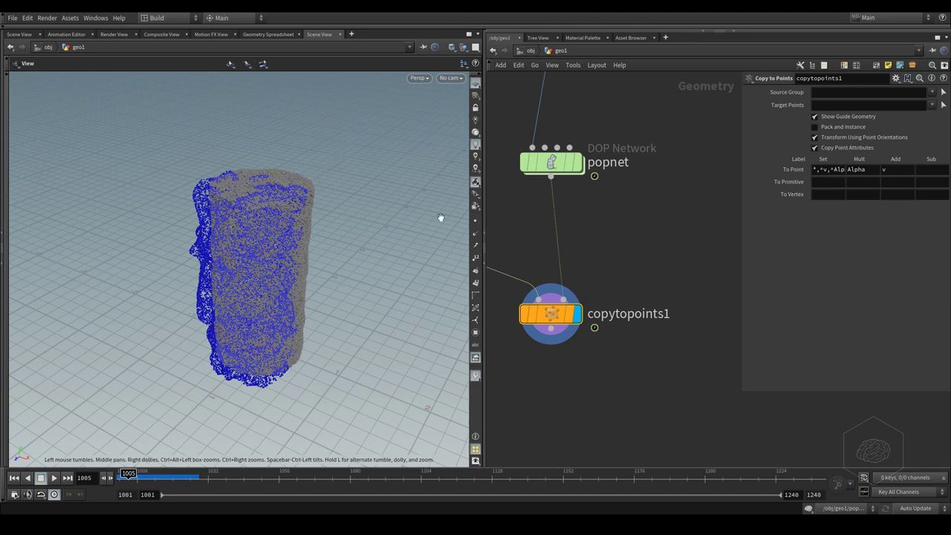
# Confirm popinstance1's Instance Path is /obj/geo1/torus1, then reset the simulation from geo1
pyautogui.click(561, 166)
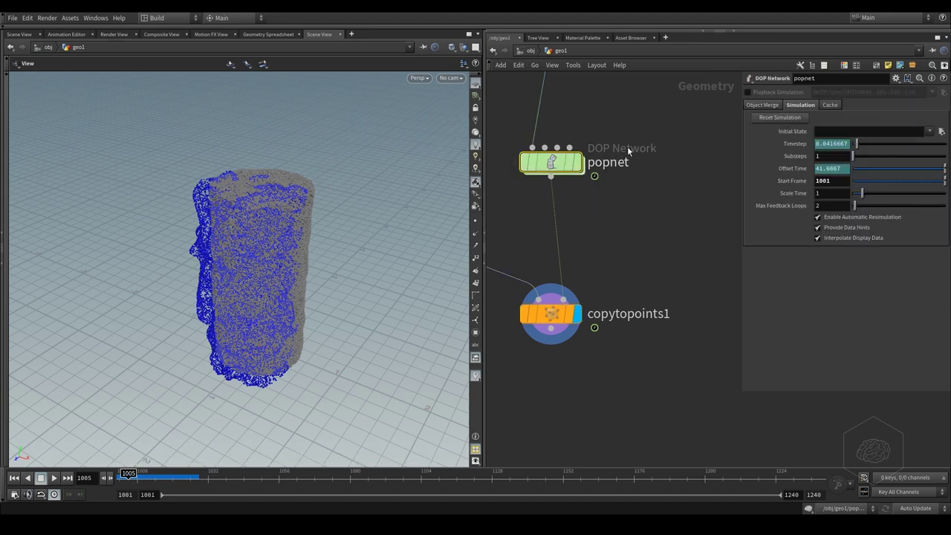
pyautogui.doubleClick(562, 163)
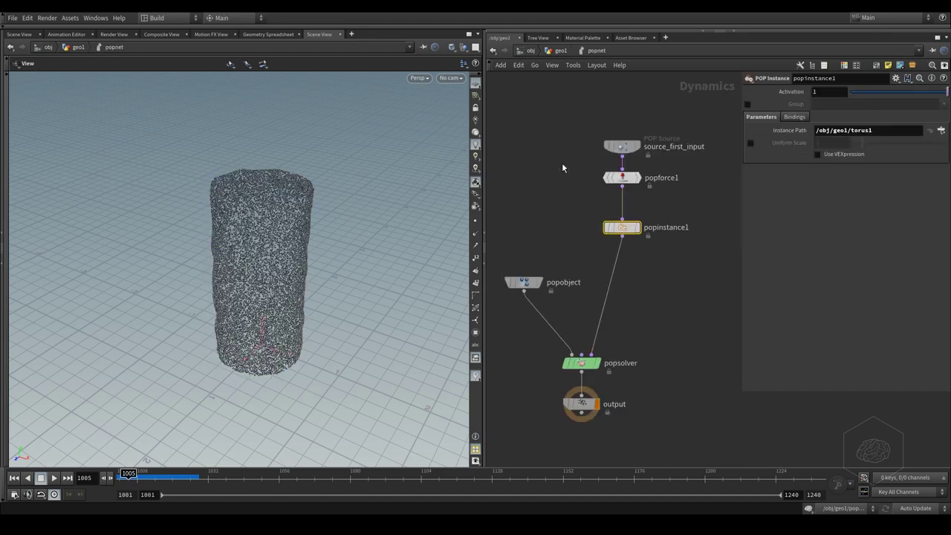
pyautogui.moveTo(592, 228); pyautogui.dragTo(662, 245)
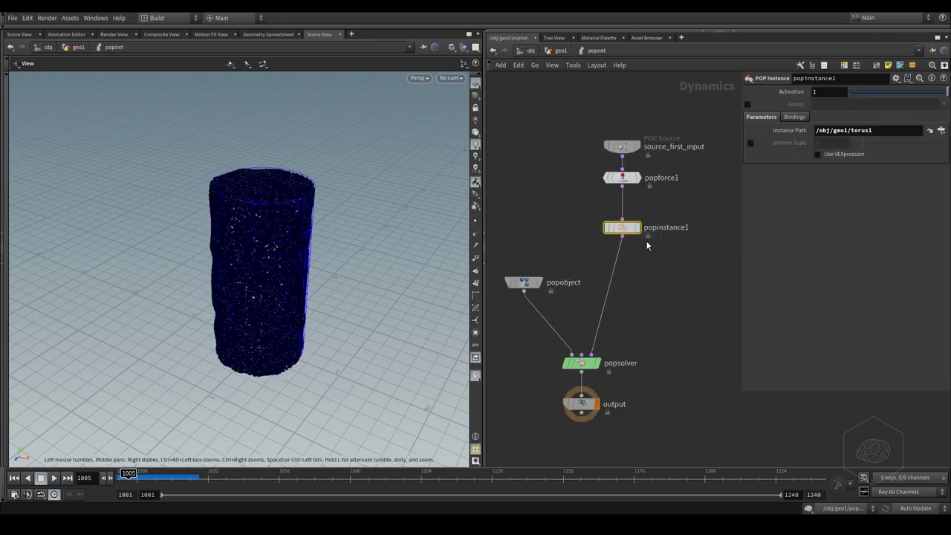
pyautogui.moveTo(622, 228)
pyautogui.moveTo(673, 200); pyautogui.dragTo(604, 243)
pyautogui.click(561, 49)
pyautogui.click(786, 119)
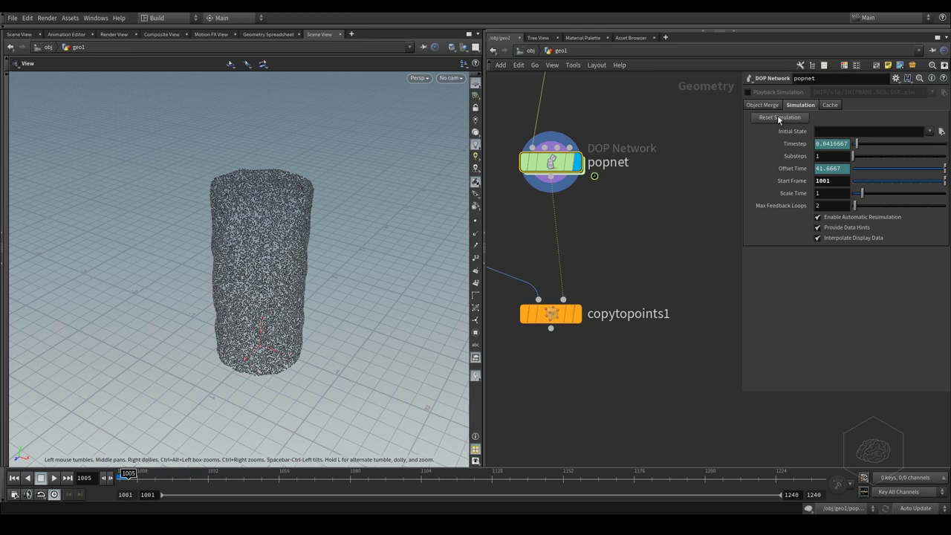
pyautogui.doubleClick(554, 165)
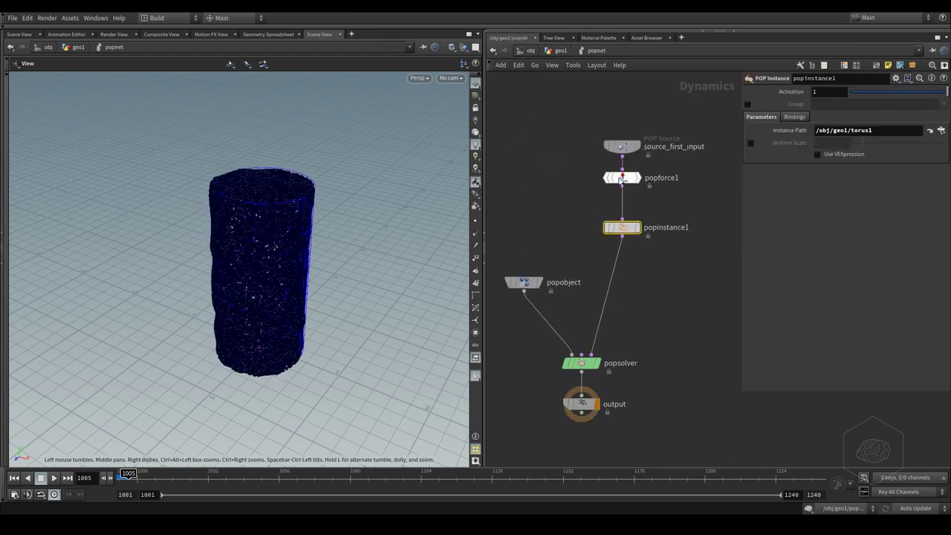
pyautogui.moveTo(282, 179)
pyautogui.keyDown('alt'); pyautogui.mouseDown(button='right')
pyautogui.moveTo(298, 172)
pyautogui.moveTo(426, 191)
pyautogui.moveTo(298, 221)
pyautogui.moveTo(276, 174)
pyautogui.moveTo(272, 201)
pyautogui.mouseUp(button='right'); pyautogui.keyUp('alt')
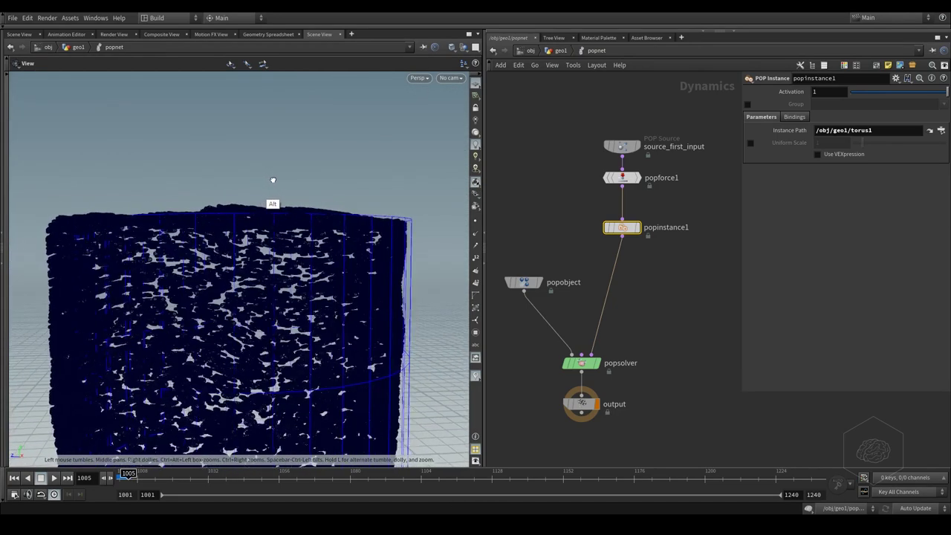
pyautogui.moveTo(195, 289)
pyautogui.keyDown('alt'); pyautogui.mouseDown(button='middle')
pyautogui.moveTo(263, 310)
pyautogui.moveTo(297, 244)
pyautogui.moveTo(233, 261)
pyautogui.moveTo(405, 121)
pyautogui.mouseUp(button='middle'); pyautogui.keyUp('alt')
pyautogui.moveTo(405, 120)
pyautogui.keyDown('alt'); pyautogui.mouseDown(button='right')
pyautogui.moveTo(329, 196)
pyautogui.moveTo(216, 245)
pyautogui.moveTo(261, 238)
pyautogui.mouseUp(button='right'); pyautogui.keyUp('alt')
pyautogui.moveTo(261, 238)
pyautogui.keyDown('alt'); pyautogui.mouseDown()
pyautogui.moveTo(280, 246)
pyautogui.moveTo(261, 280)
pyautogui.mouseUp(); pyautogui.keyUp('alt')
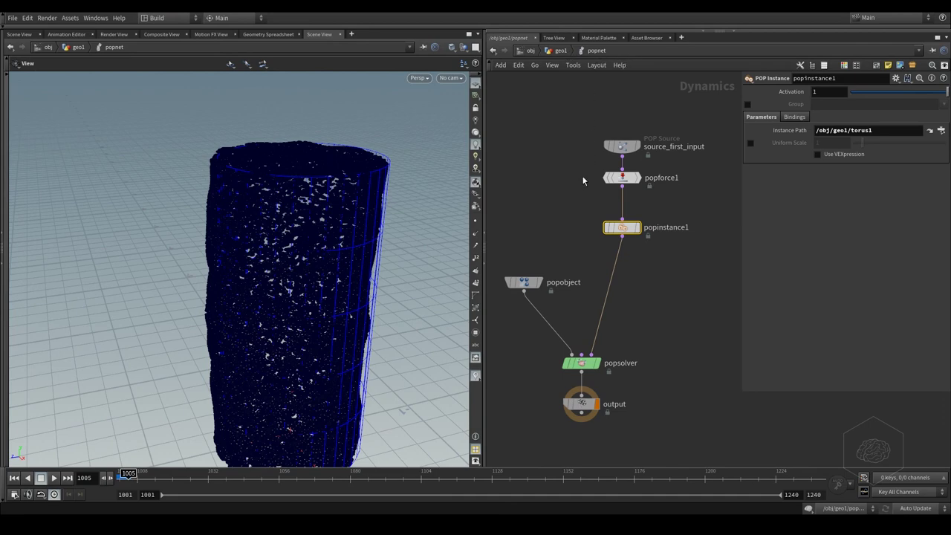
pyautogui.click(561, 55)
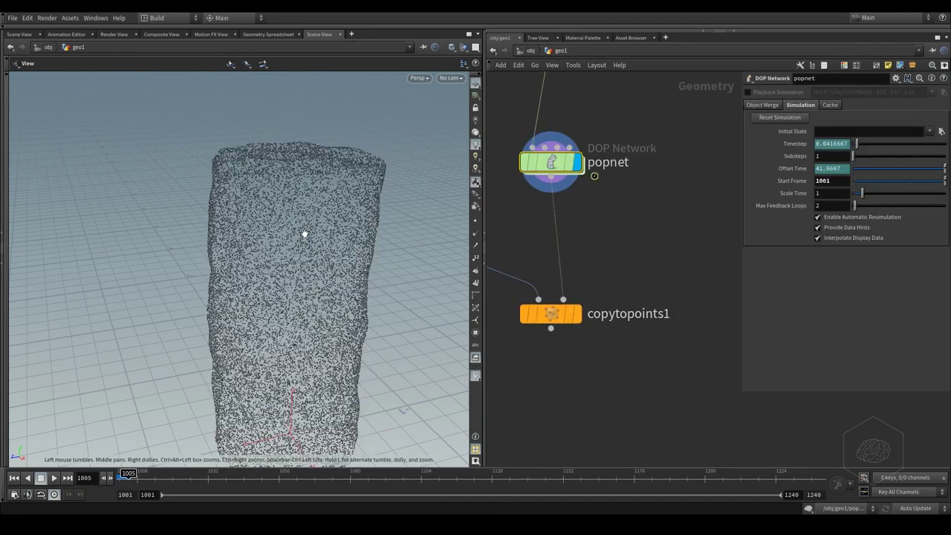
# Inside popnet, advance the simulation to frame 1028 and orbit around the particles and tube
pyautogui.moveTo(551, 162)
pyautogui.doubleClick(553, 171)
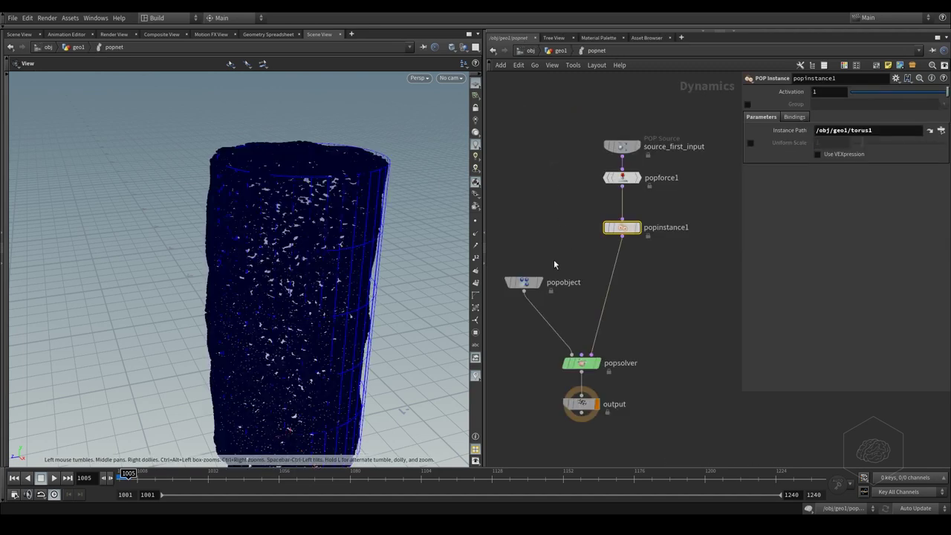
pyautogui.moveTo(138, 476); pyautogui.dragTo(203, 478)
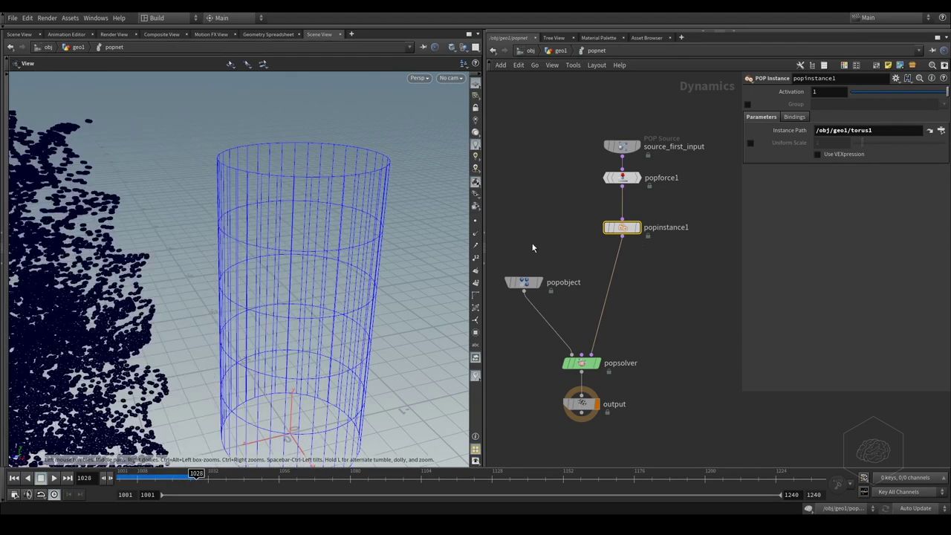
pyautogui.keyDown('alt'); pyautogui.moveTo(179, 208); pyautogui.dragTo(330, 156, button='middle'); pyautogui.keyUp('alt')
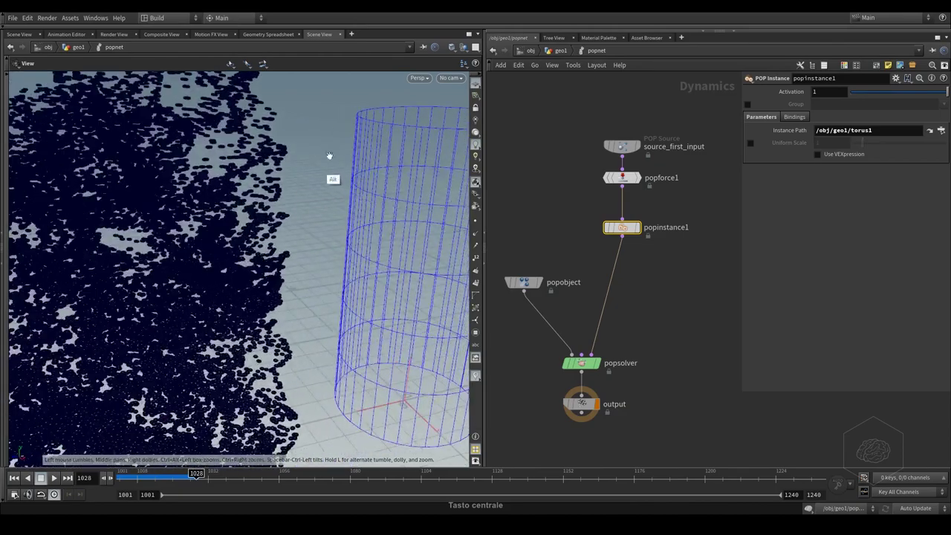
pyautogui.keyDown('alt'); pyautogui.moveTo(329, 155); pyautogui.dragTo(325, 160, button='right'); pyautogui.keyUp('alt')
pyautogui.moveTo(301, 182)
pyautogui.keyDown('alt'); pyautogui.mouseDown()
pyautogui.moveTo(268, 198)
pyautogui.moveTo(304, 220)
pyautogui.moveTo(278, 227)
pyautogui.mouseUp(); pyautogui.keyUp('alt')
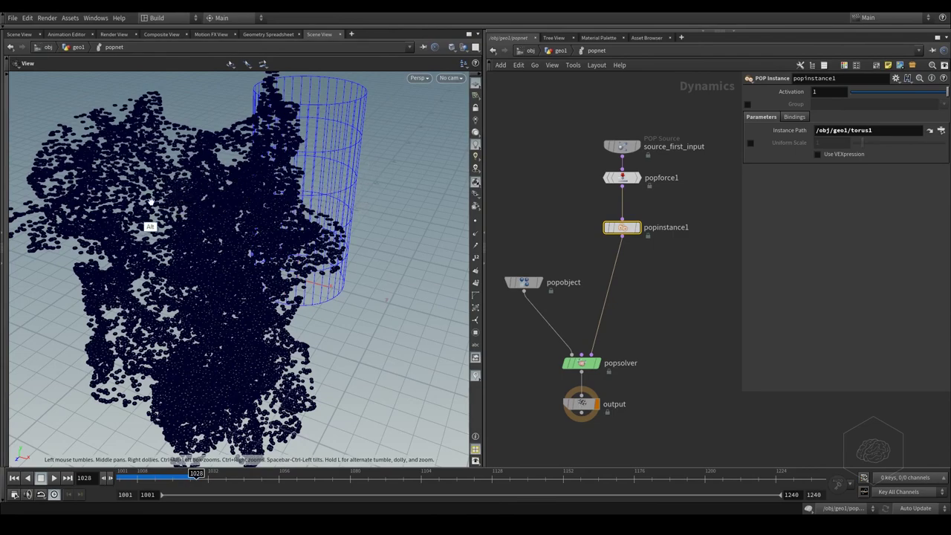
pyautogui.moveTo(148, 223)
pyautogui.keyDown('alt'); pyautogui.mouseDown()
pyautogui.moveTo(216, 221)
pyautogui.moveTo(177, 185)
pyautogui.moveTo(257, 200)
pyautogui.moveTo(235, 237)
pyautogui.mouseUp(); pyautogui.keyUp('alt')
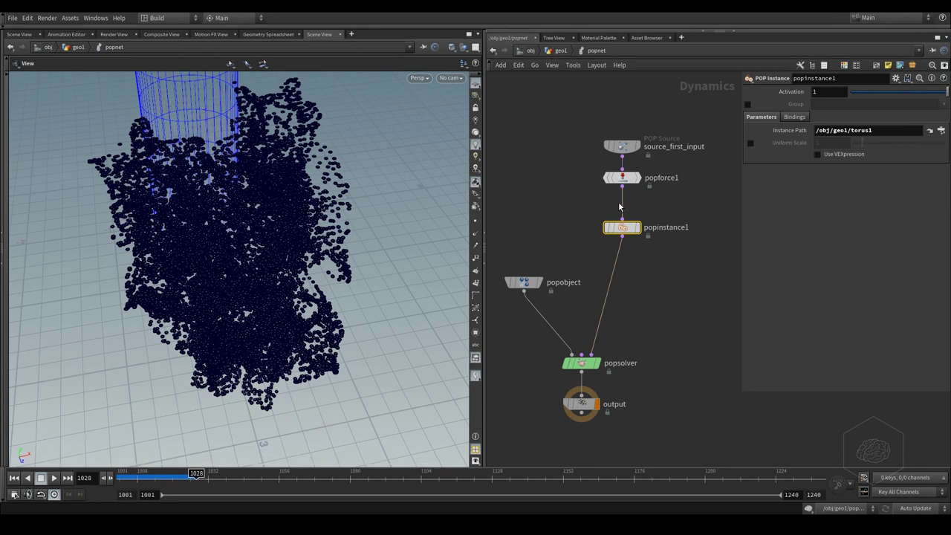
# Turn on Use VEXpression for popinstance1 and place the cursor in its VEXpression field
pyautogui.click(576, 226)
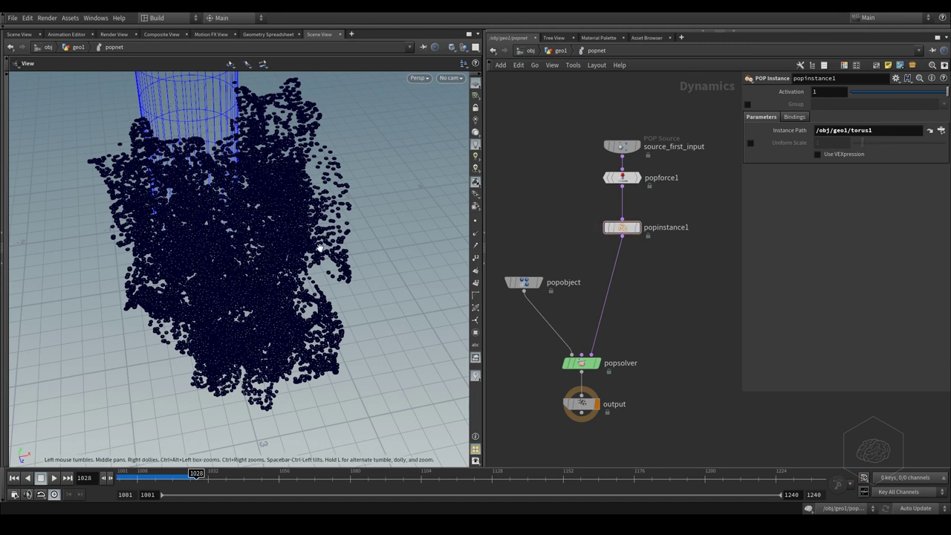
pyautogui.moveTo(583, 195); pyautogui.dragTo(664, 257)
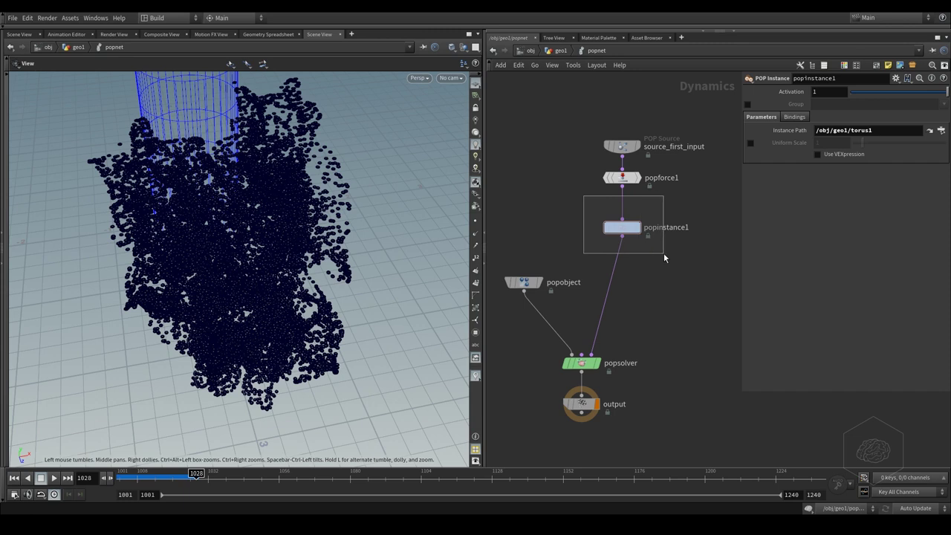
pyautogui.click(820, 156)
pyautogui.click(841, 182)
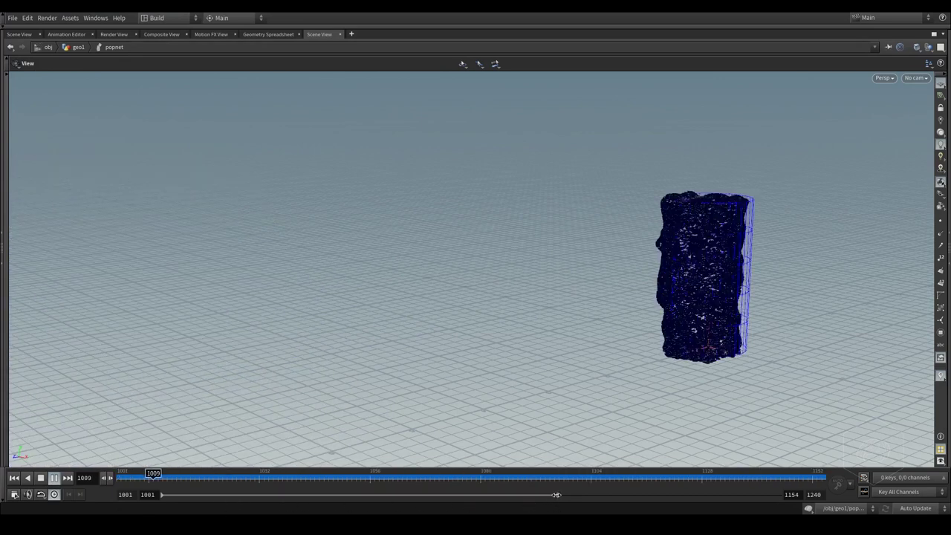
# Shorten the playback range by pulling its end frame earlier while the simulation loops
pyautogui.moveTo(556, 495); pyautogui.dragTo(411, 498)
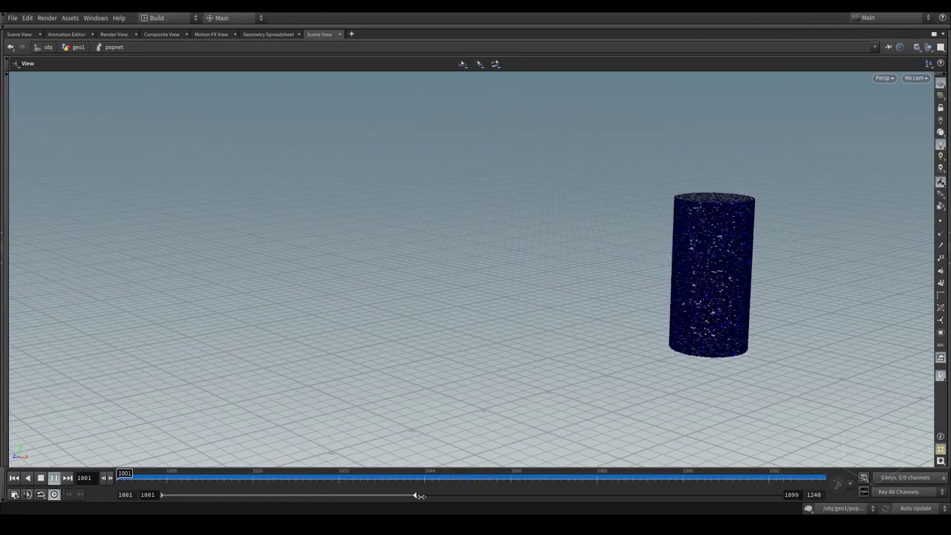